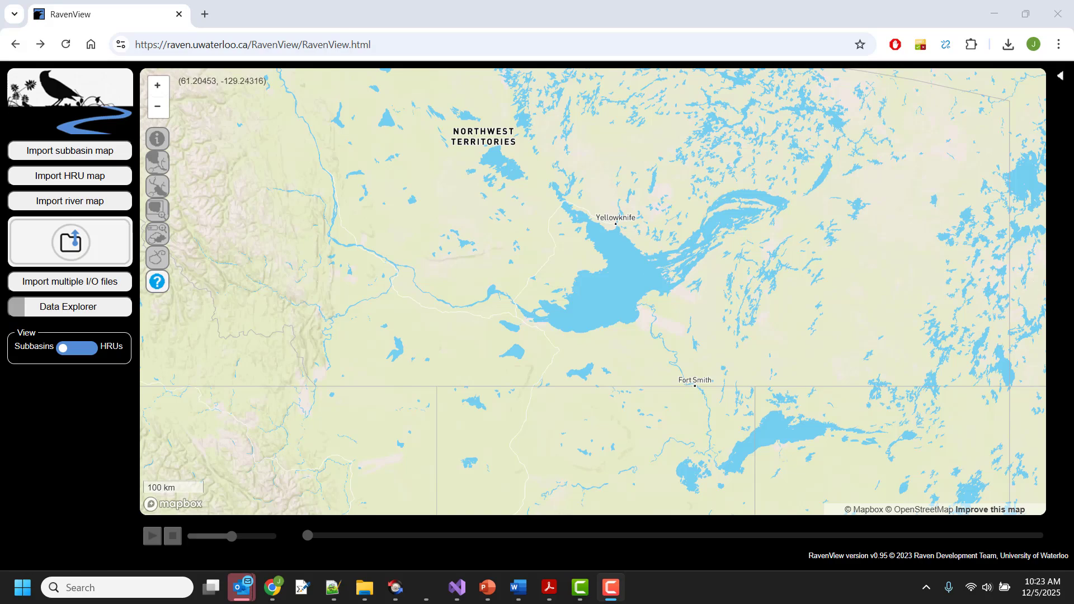
Step: Turn on the Data Explorer to display the Water Survey of Canada gauges on the map
click(90, 307)
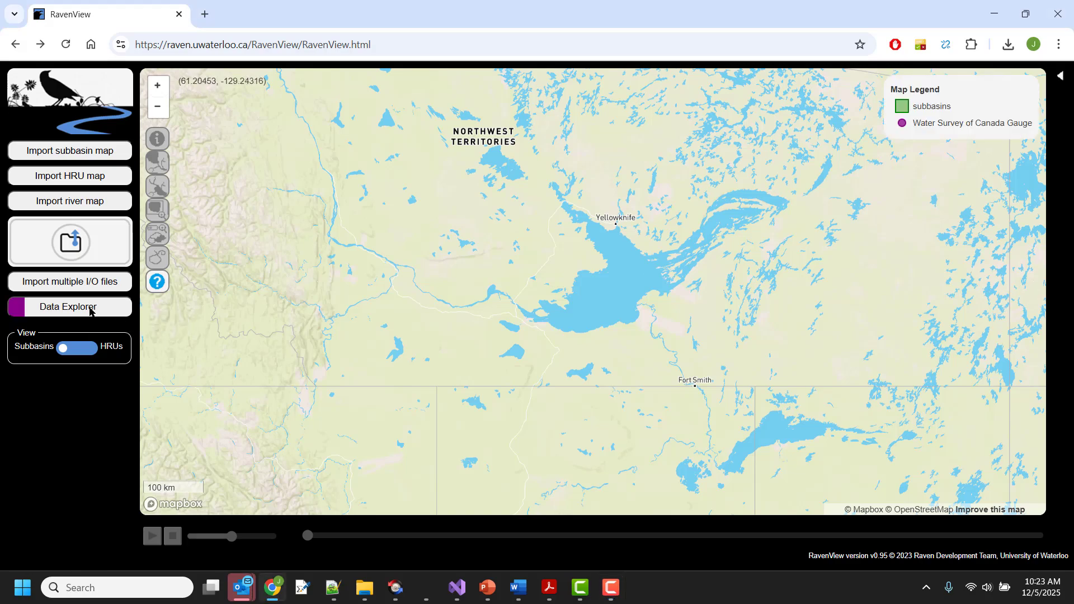
click(165, 110)
click(165, 112)
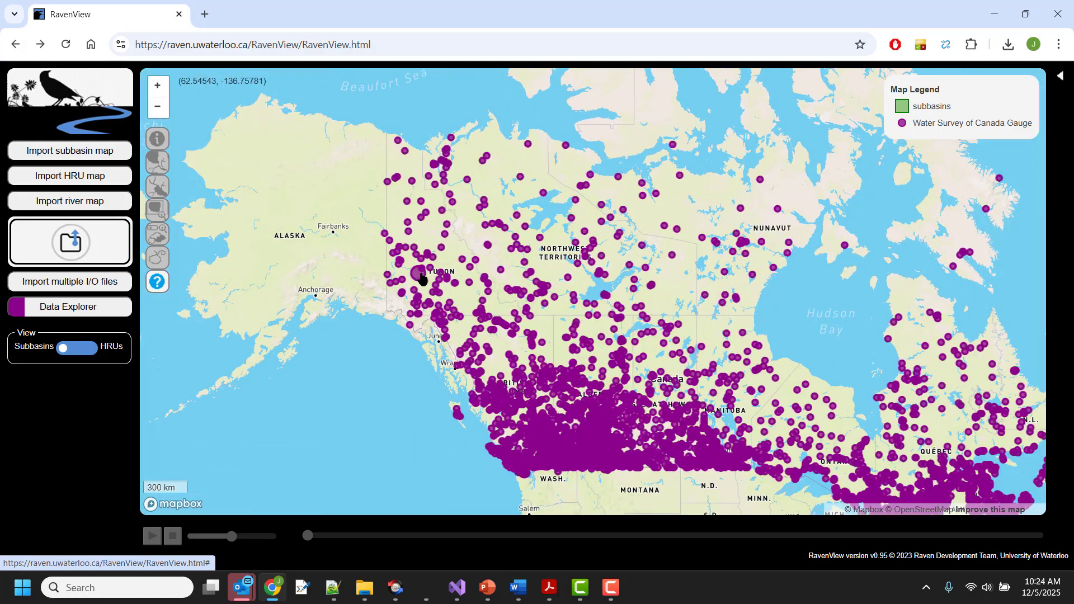
drag(703, 335, 544, 239)
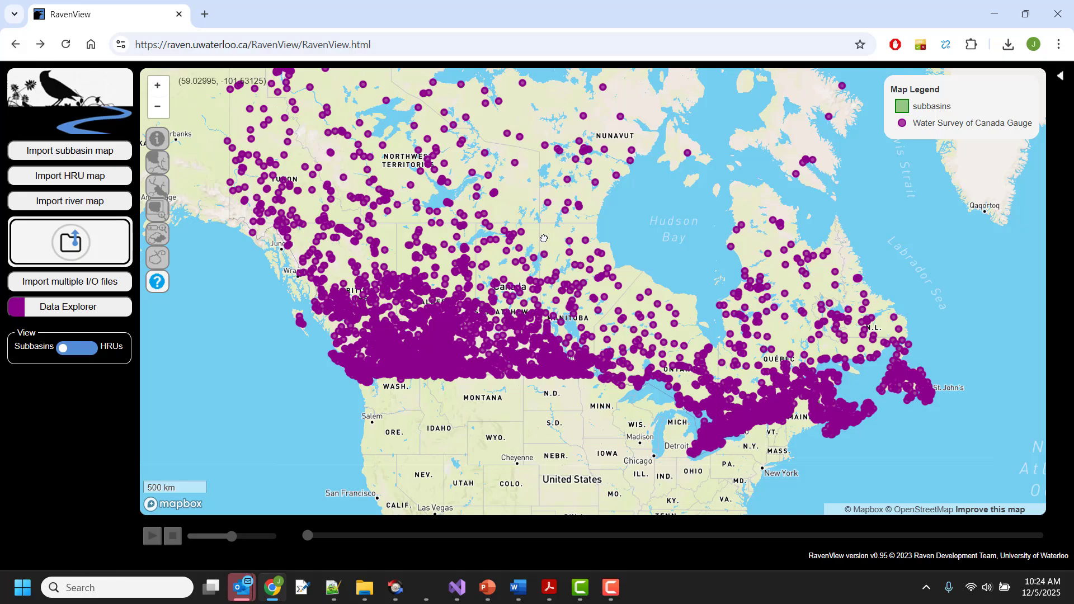
click(156, 87)
click(156, 86)
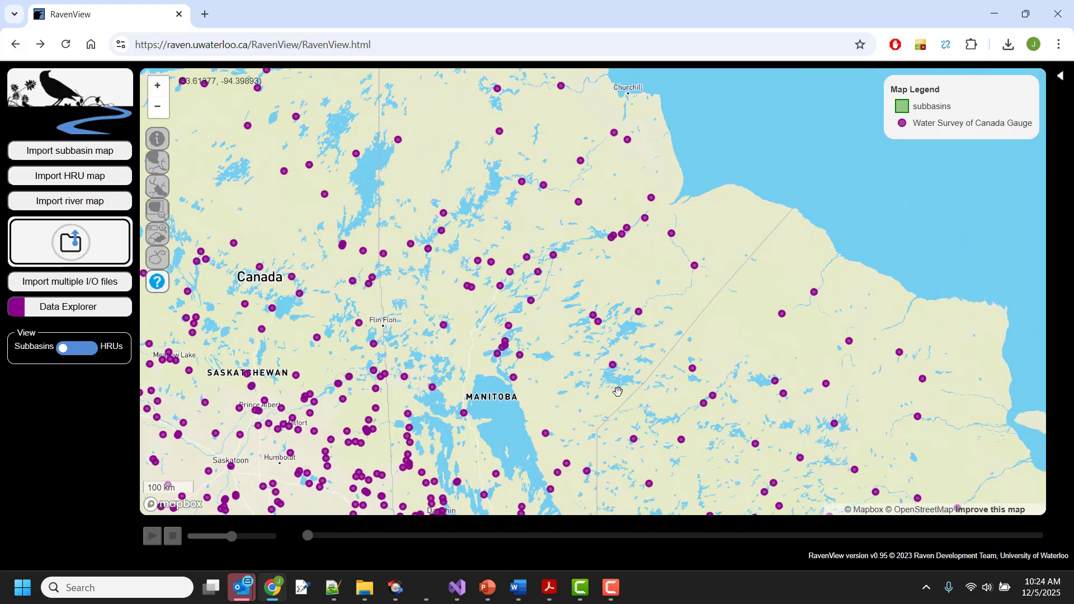
Step: Download the hydrograph as .rvt for gauge 05RE001, Poplar River at outlet of Weaver Lake
click(546, 432)
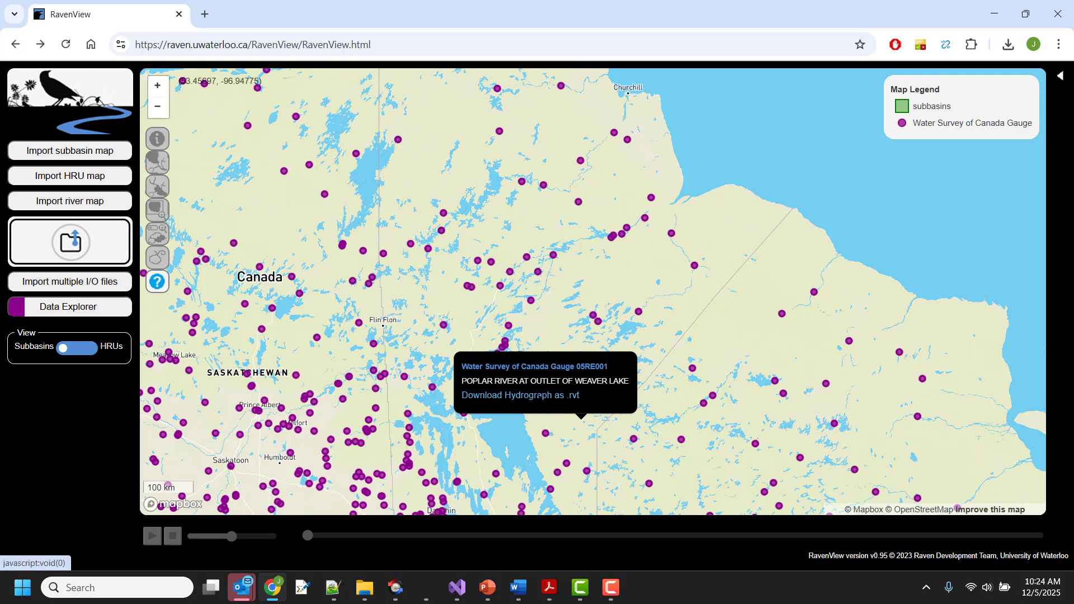
click(520, 395)
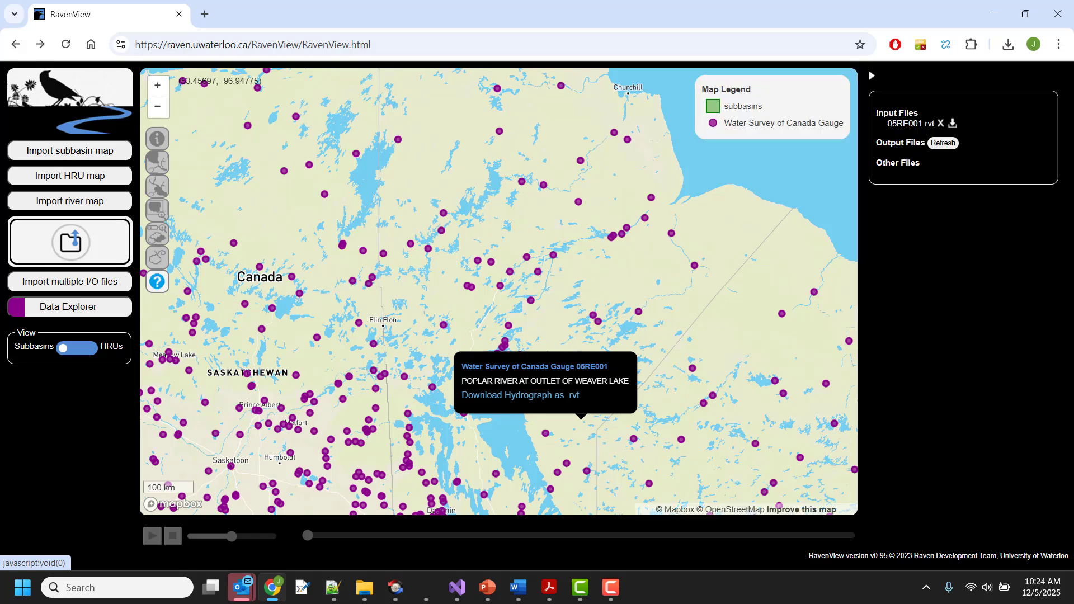
Step: Open the observed hydrograph from 05RE001.rvt as a plot and enlarge the plot window
click(946, 143)
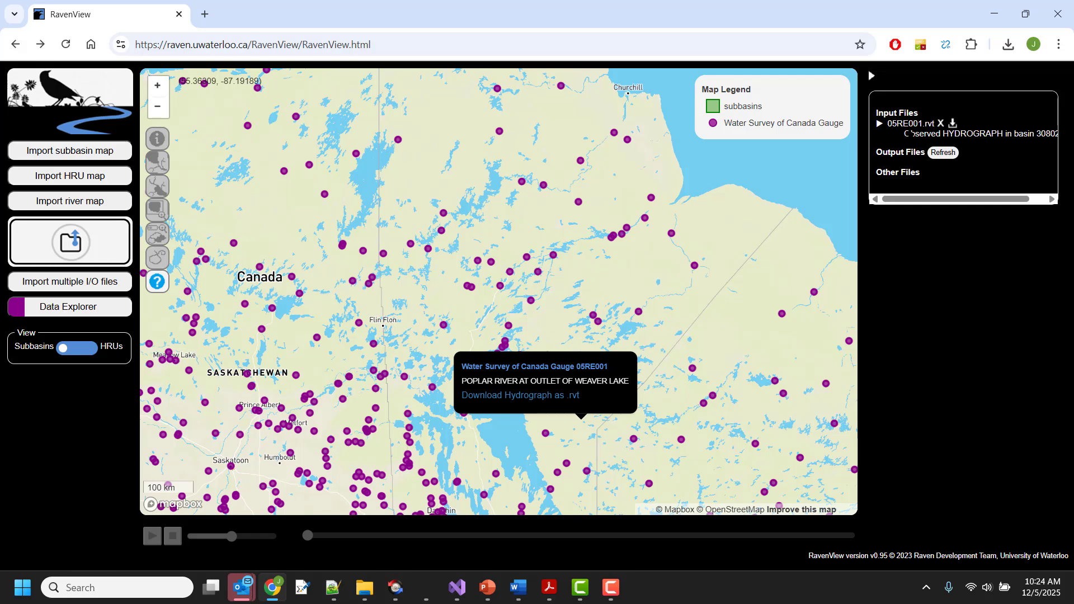
click(915, 133)
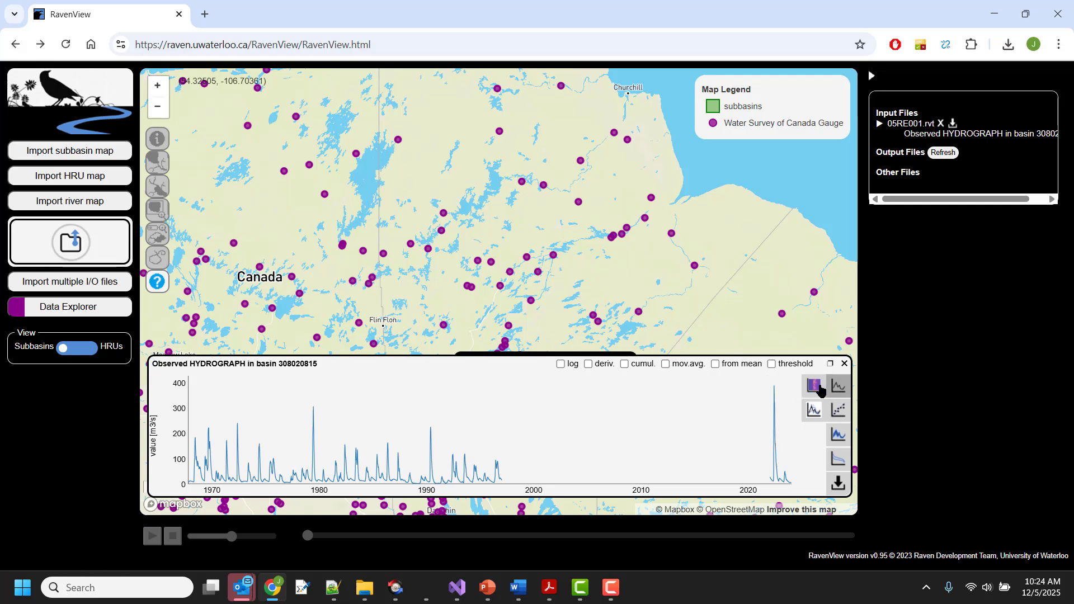
click(830, 365)
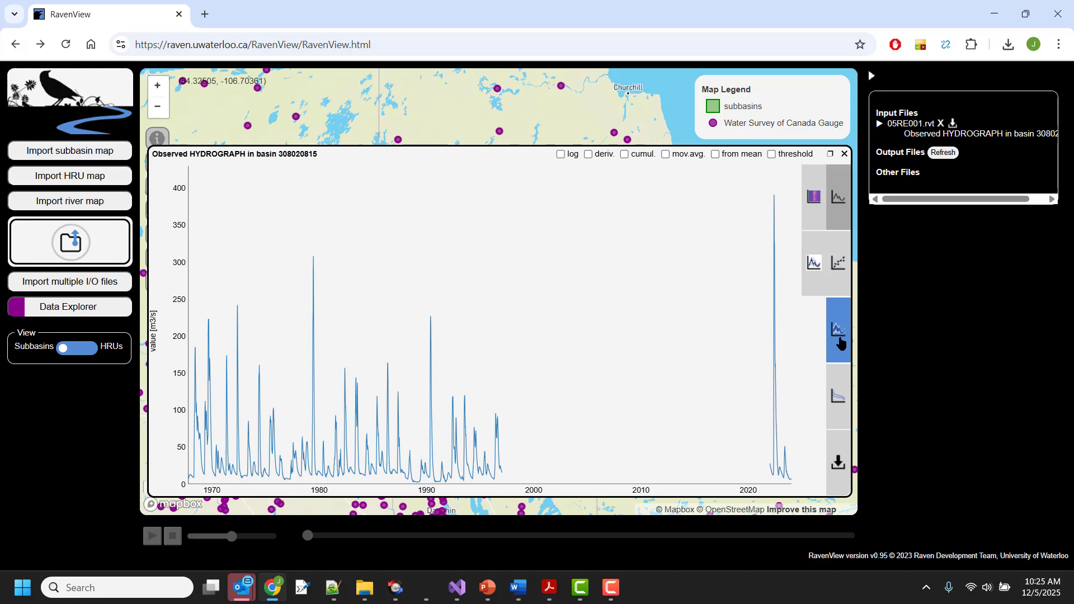
Step: View the day-of-year flow envelope and the flow duration curve, and download the curve's data as CSV
click(839, 332)
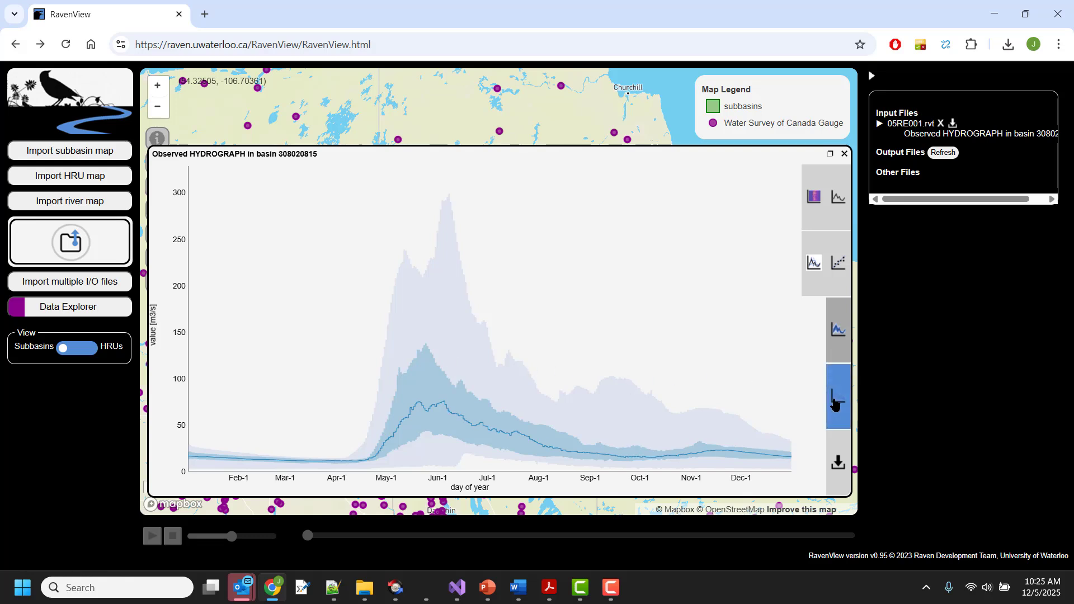
click(835, 404)
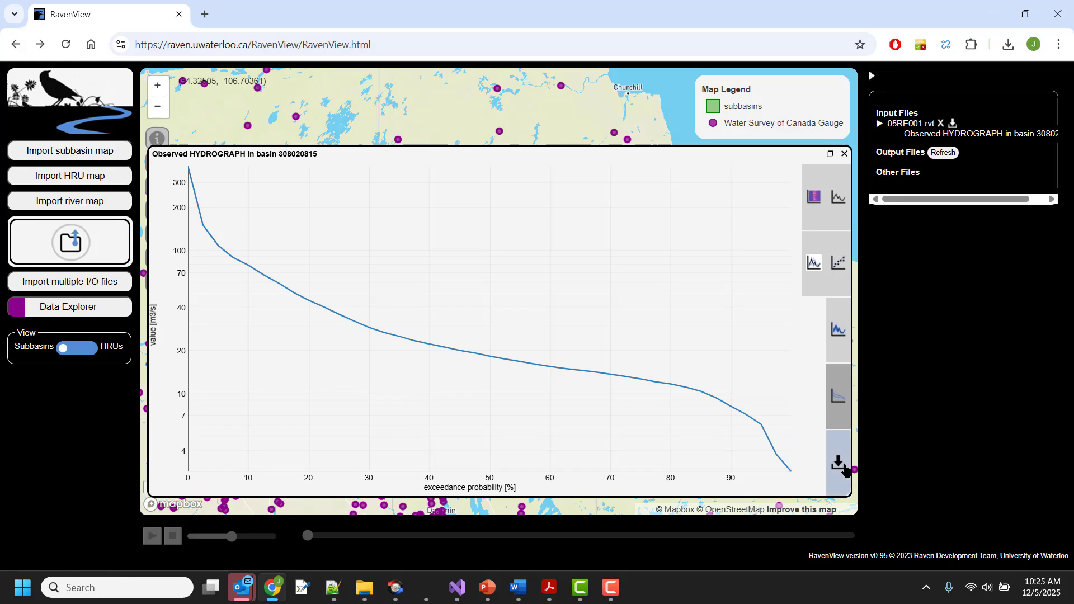
click(839, 466)
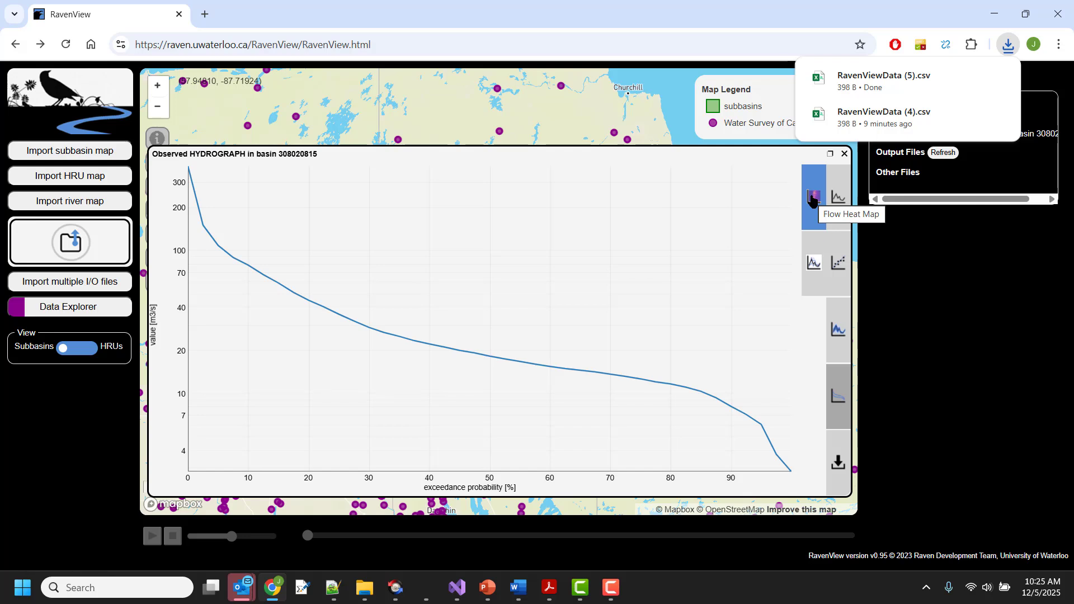
Step: Display the flow heat map and then the overlaid yearly day-of-year hydrographs
click(813, 199)
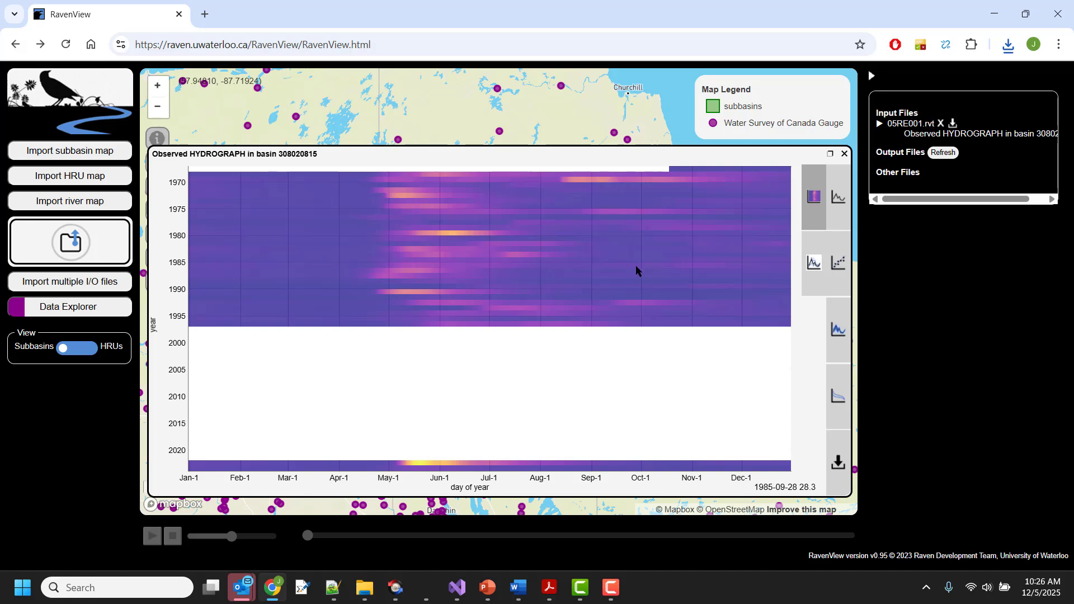
click(812, 269)
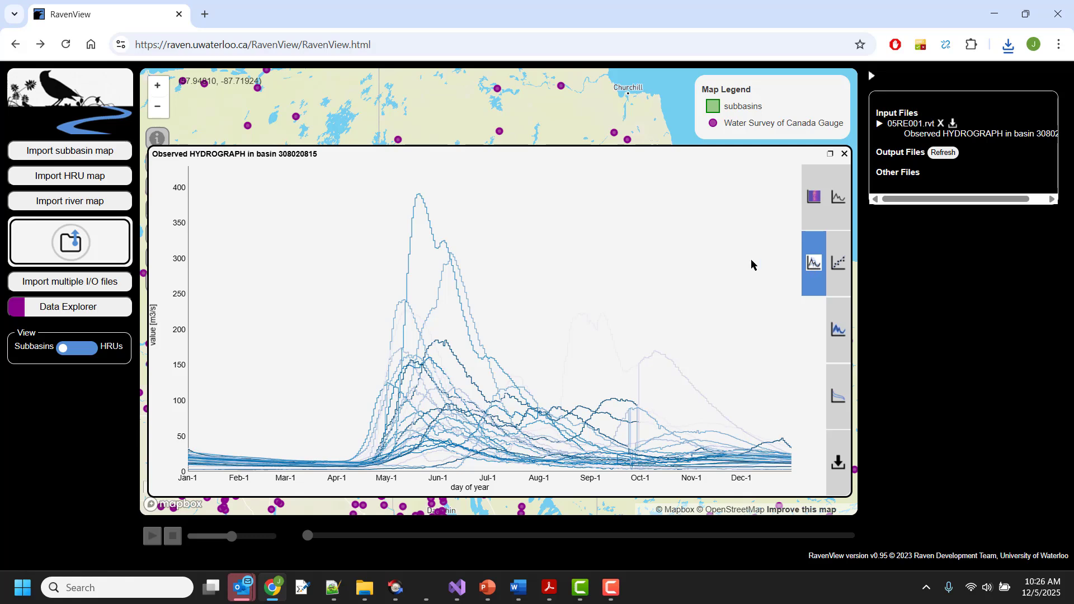
mouse_move(458, 237)
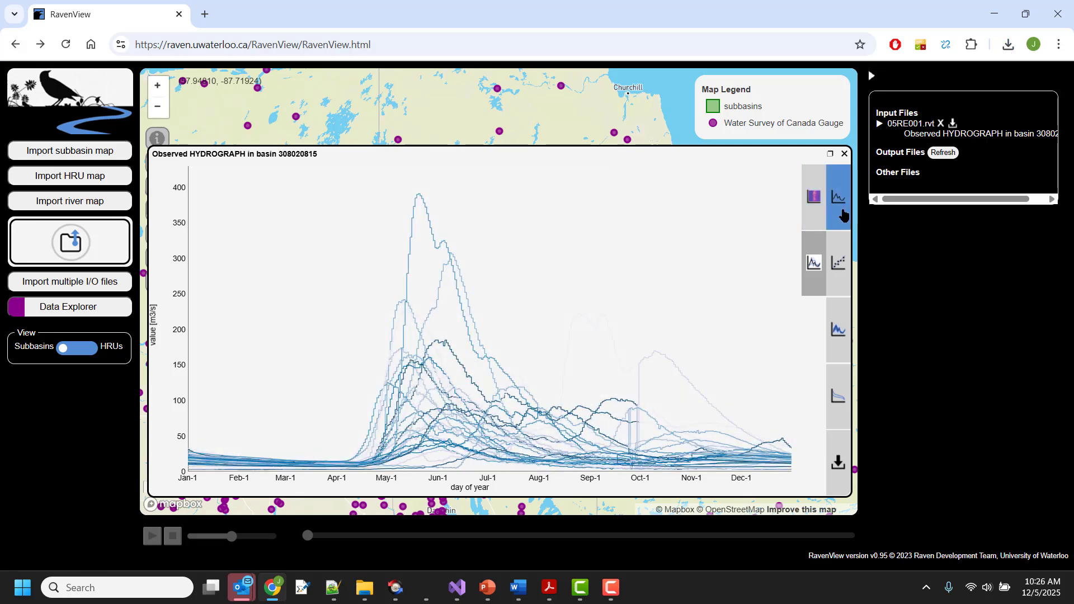
Step: Return to the time-series hydrograph, zoom into roughly 1979–1988 and page backward and forward through the years
click(844, 215)
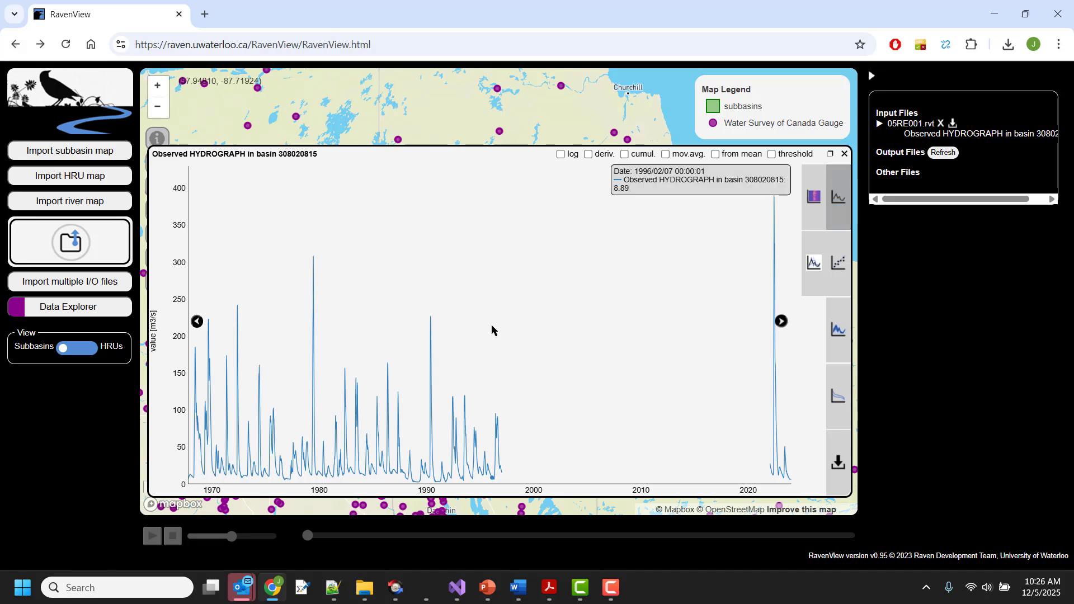
drag(302, 352, 412, 367)
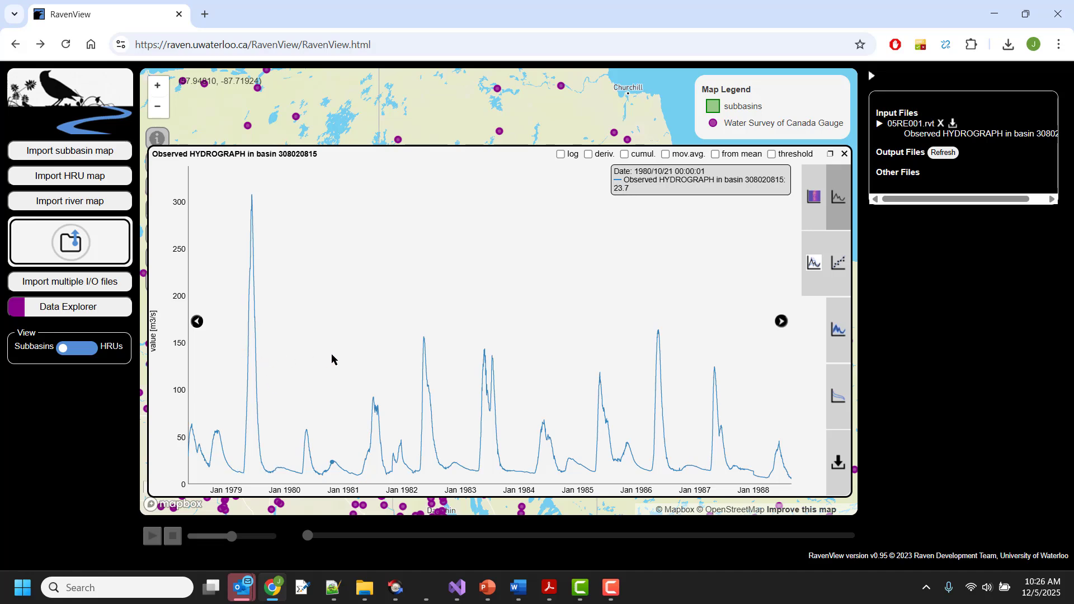
click(198, 322)
click(198, 322)
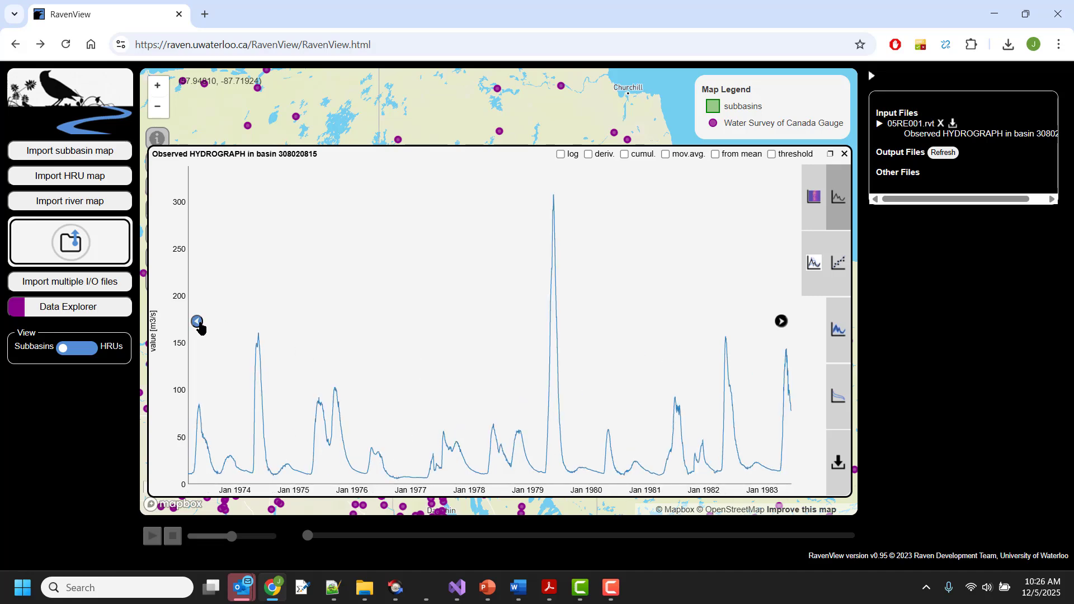
click(197, 322)
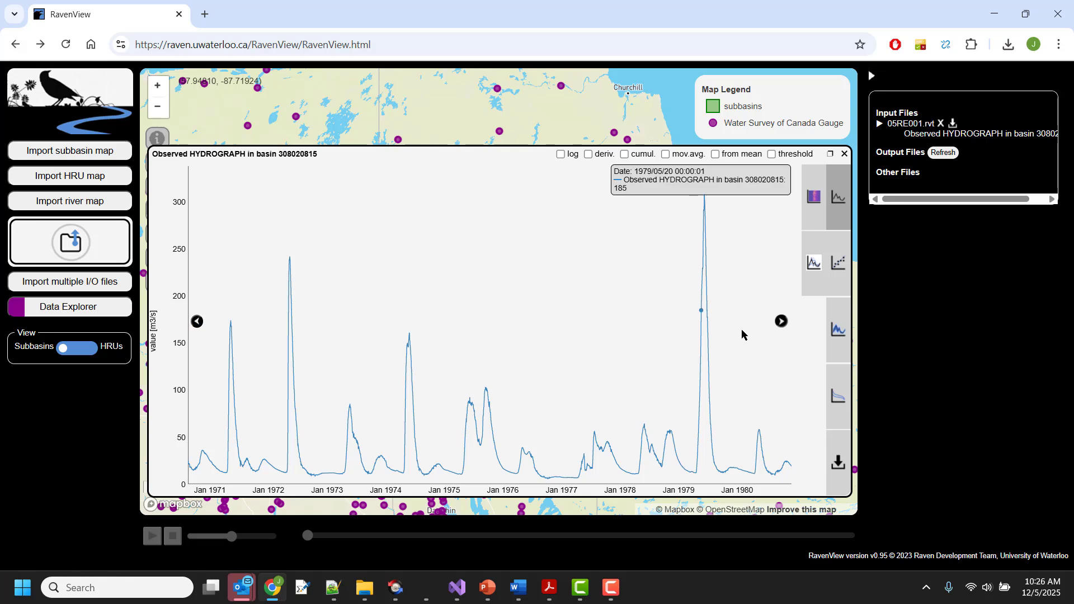
click(782, 322)
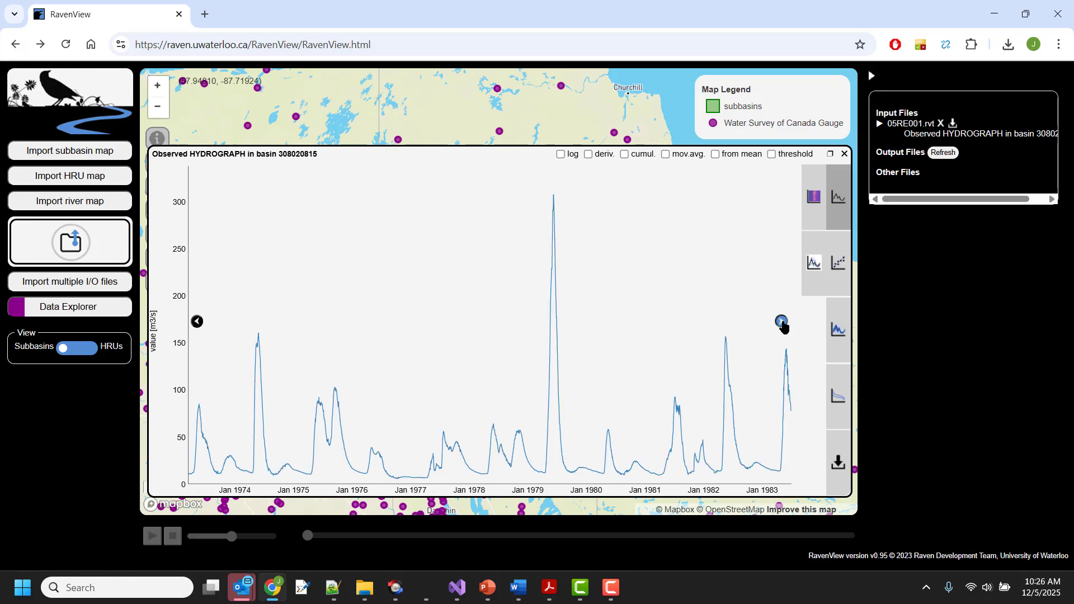
click(781, 322)
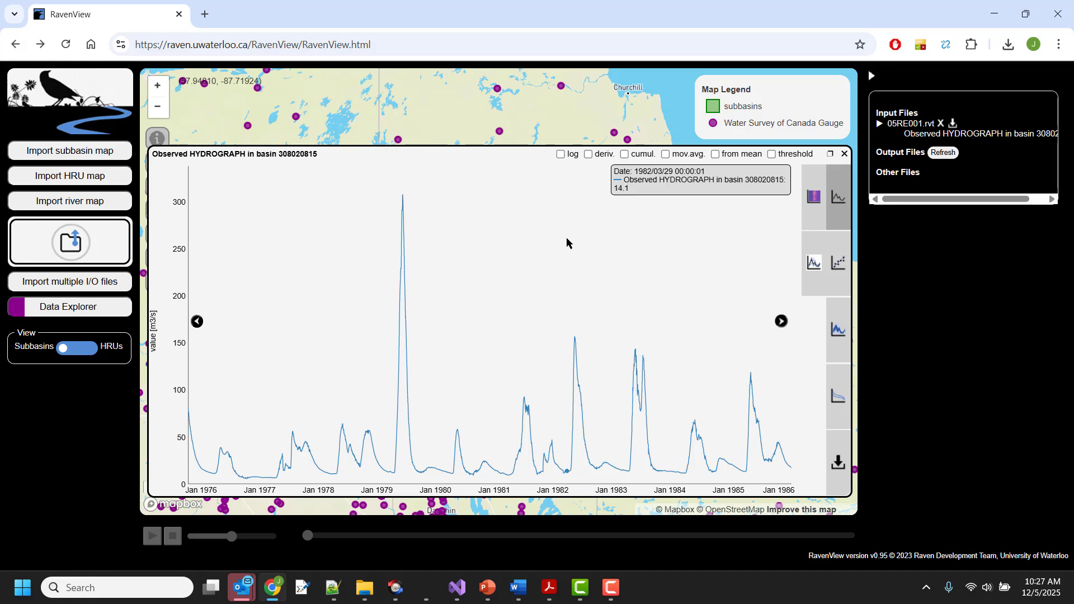
Step: Toggle the log scale and derivative options on and off
click(561, 155)
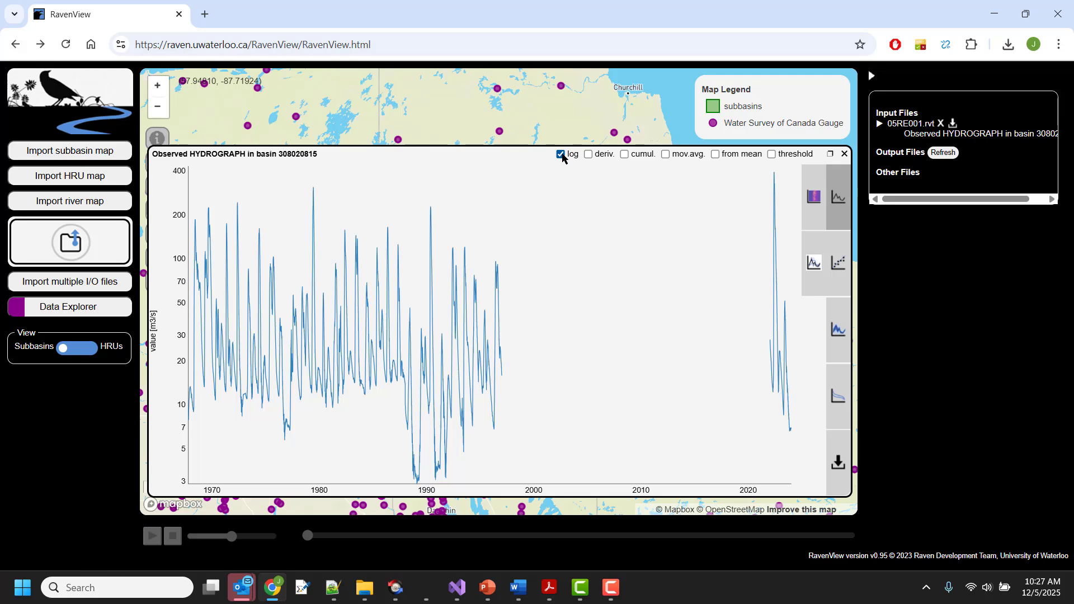
click(561, 154)
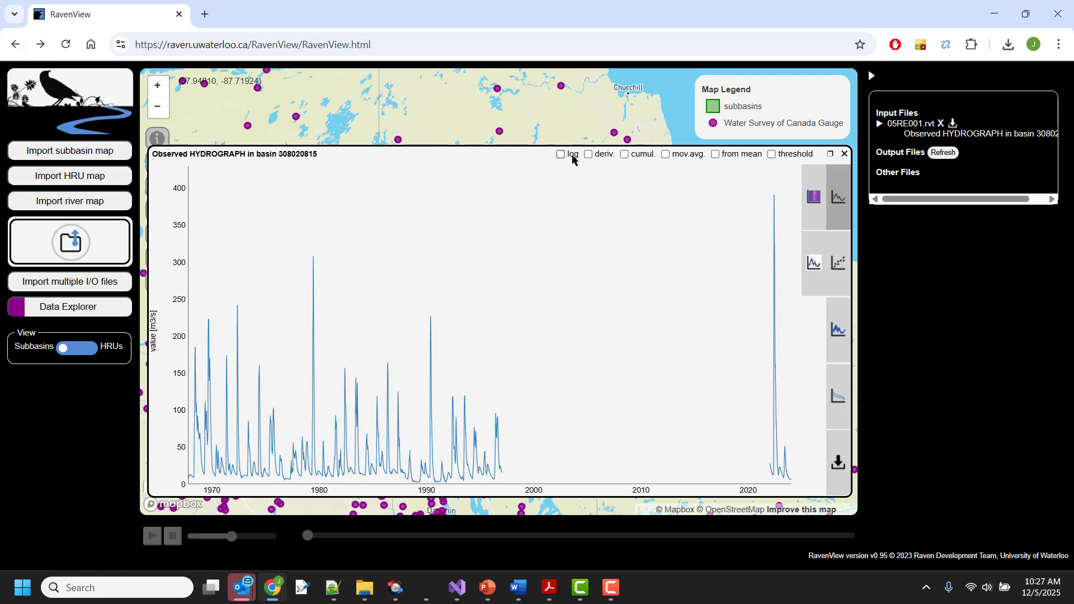
click(588, 155)
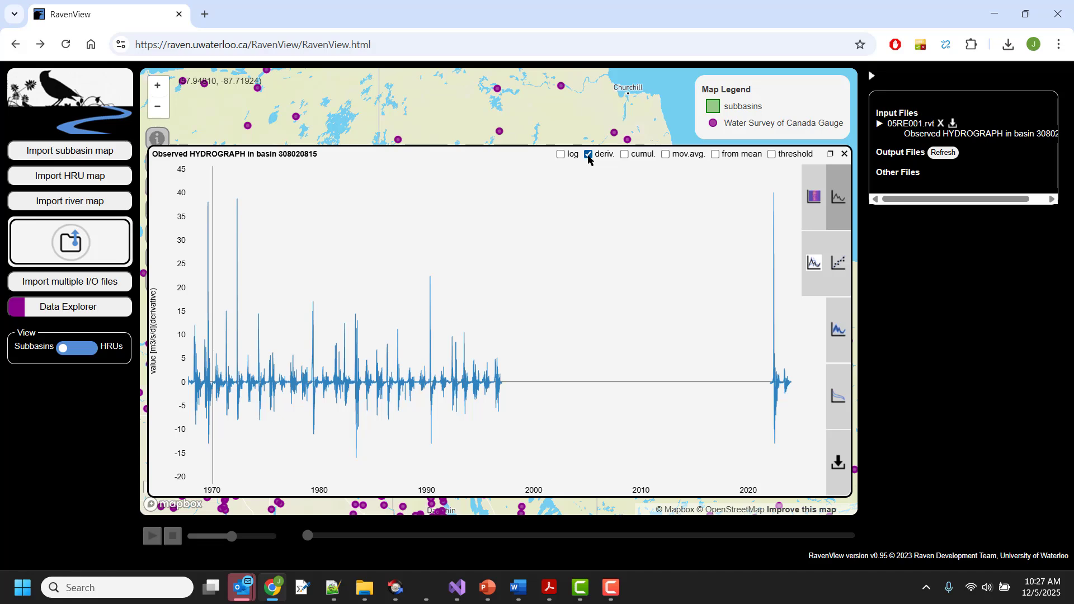
click(588, 155)
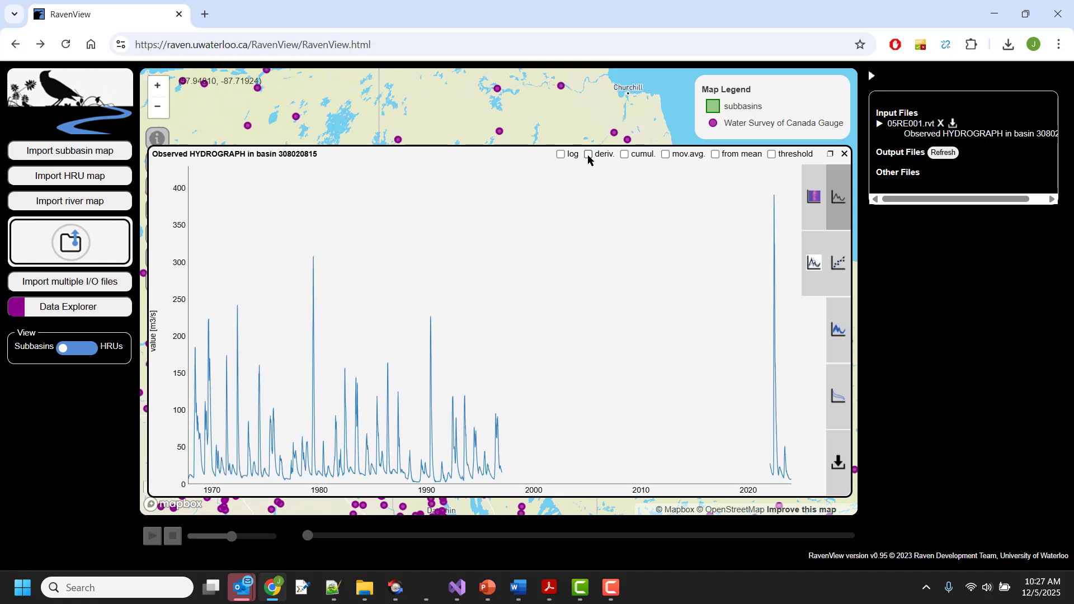
Step: Toggle the cumulative and moving-average options, zooming the plot to about 1980–1987
click(624, 155)
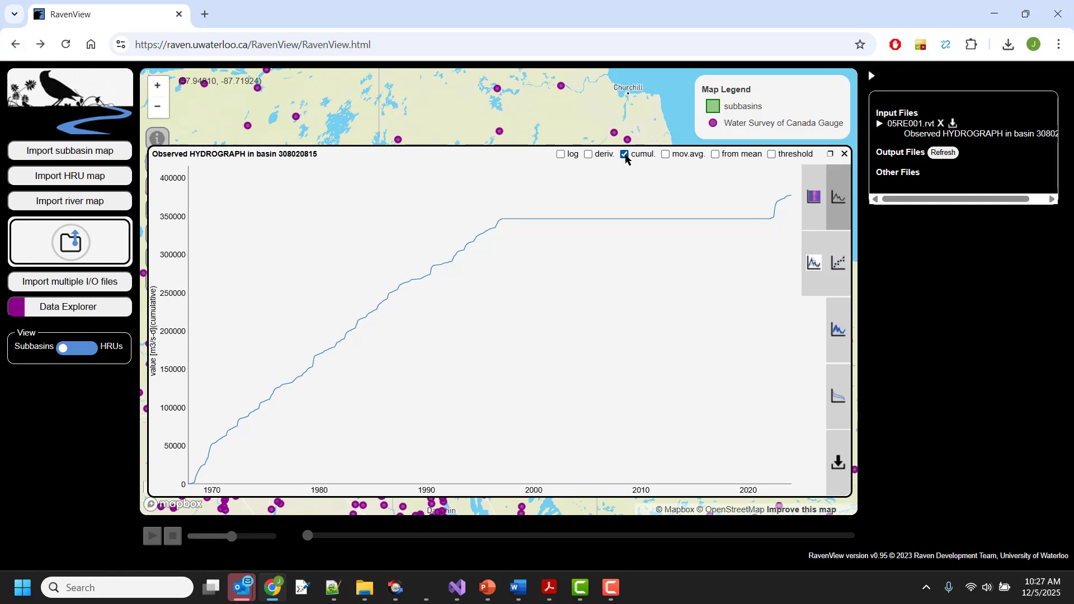
click(625, 157)
click(665, 159)
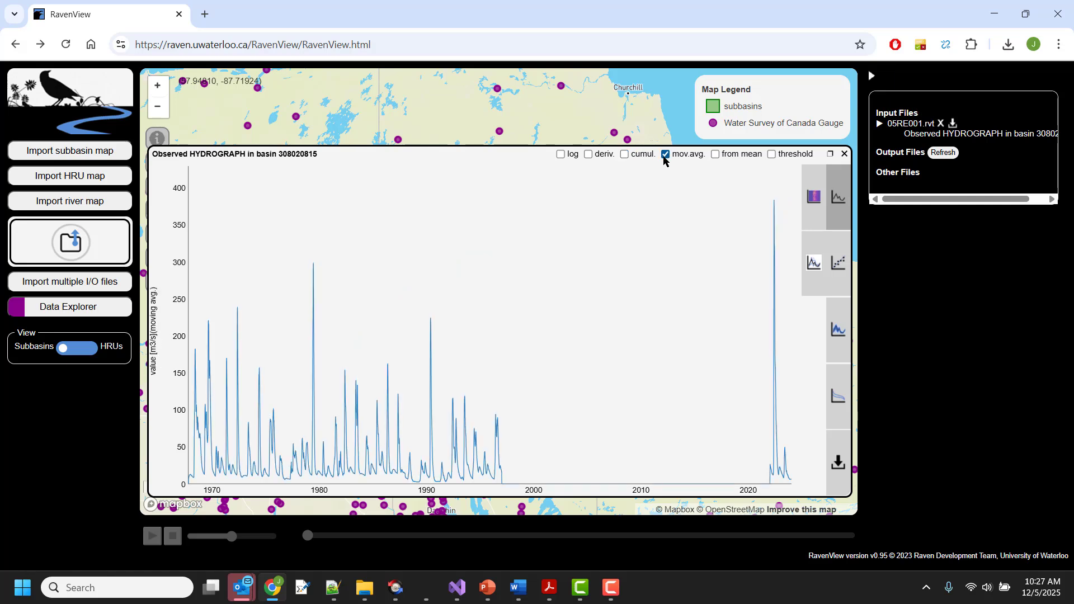
drag(314, 376, 408, 376)
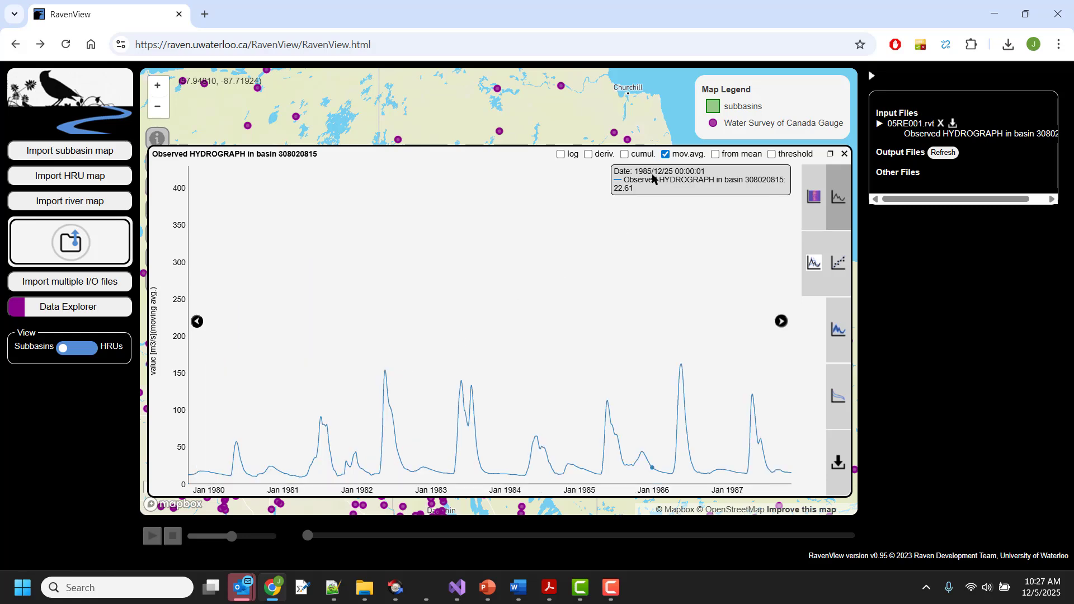
click(669, 155)
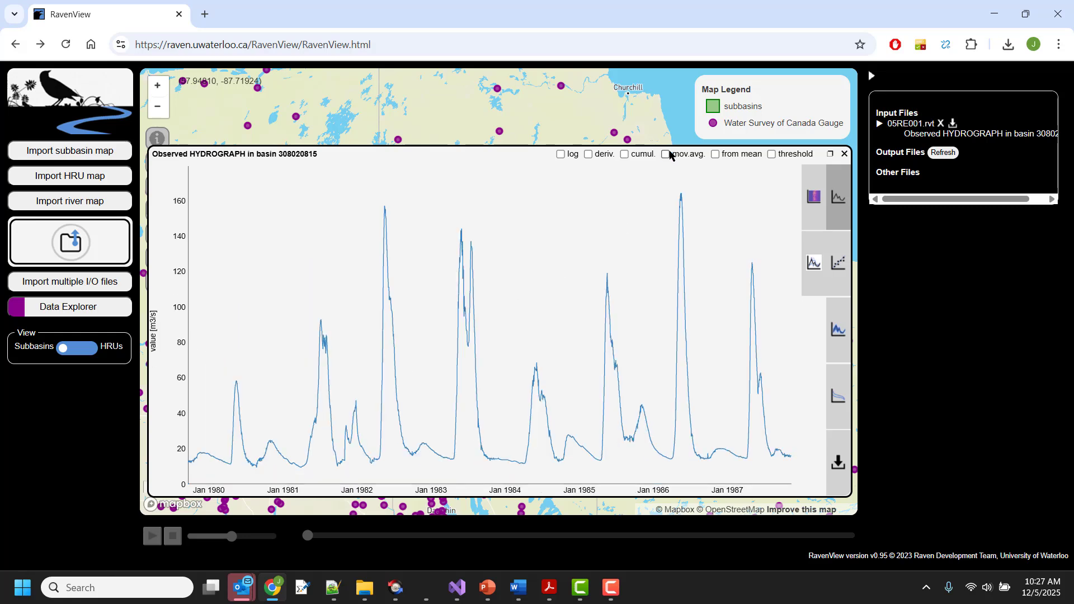
click(667, 155)
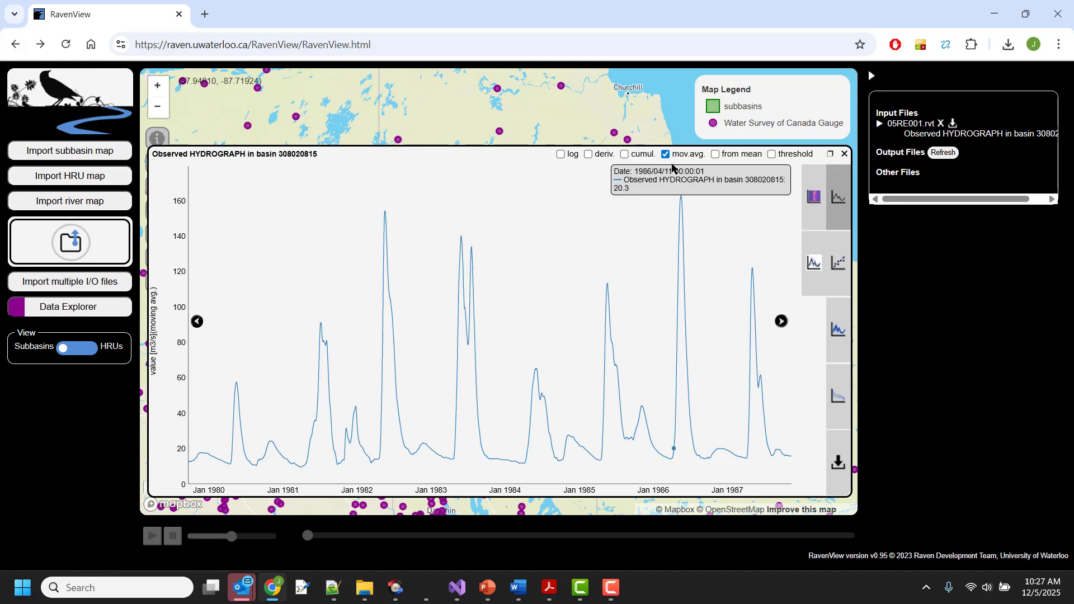
click(705, 154)
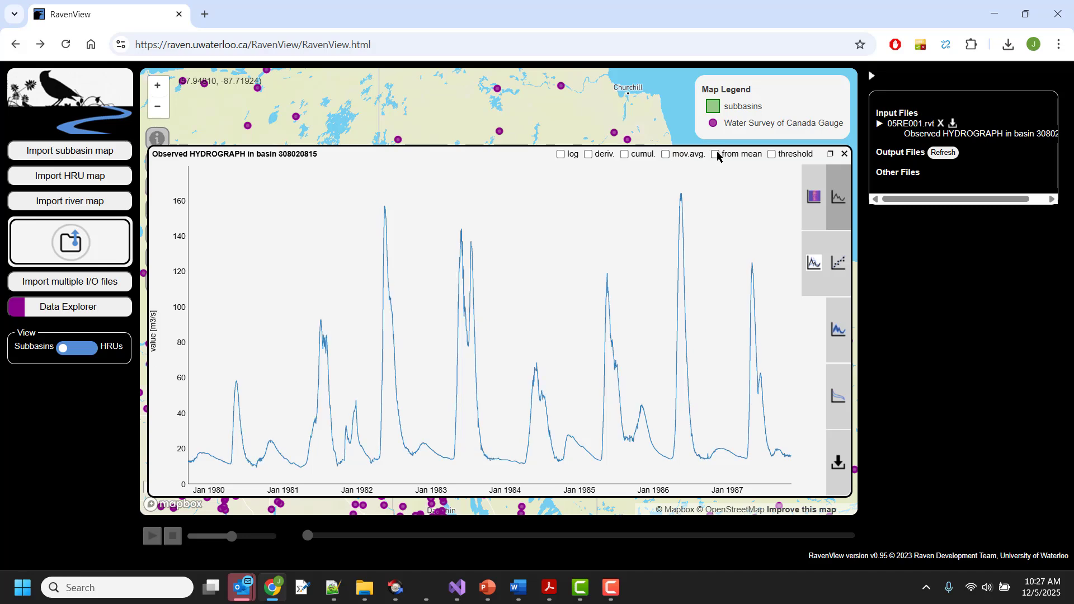
Step: Try the from-mean option and a threshold slider at about 60 m3/s, then clear both options
click(716, 155)
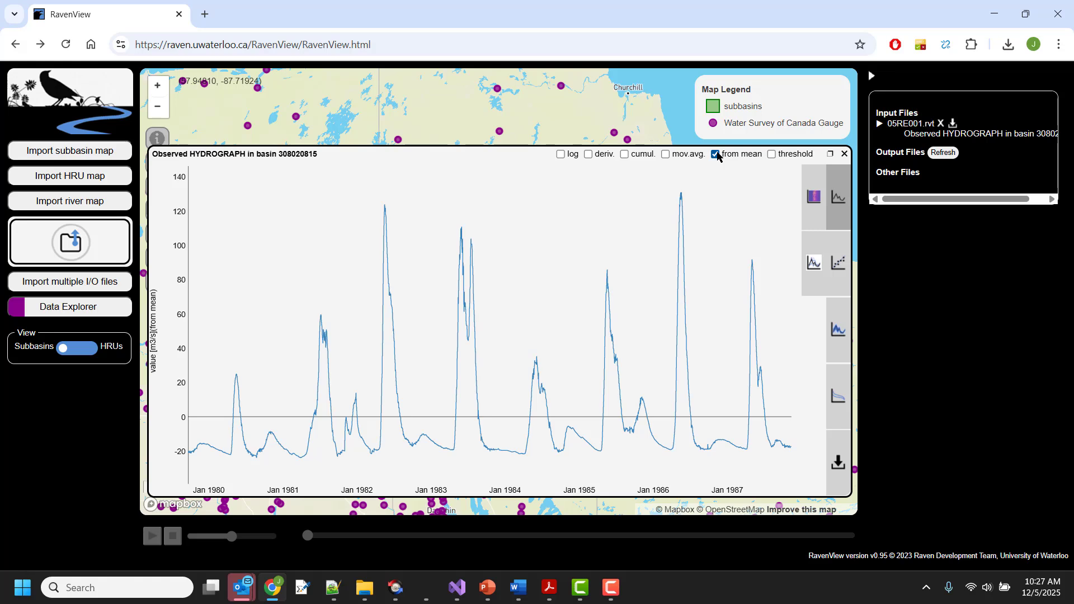
click(716, 154)
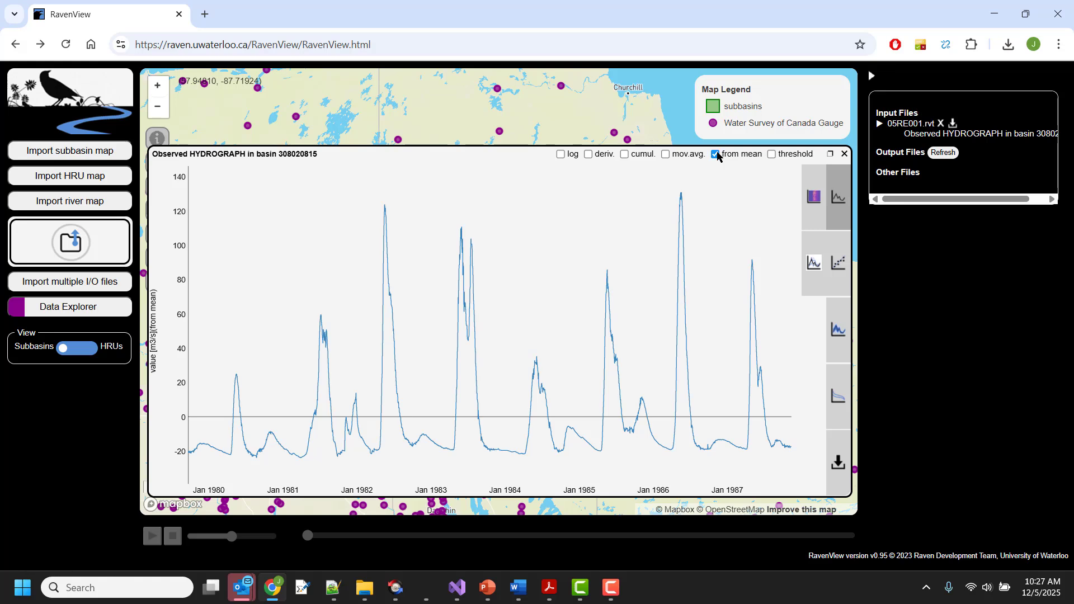
click(772, 155)
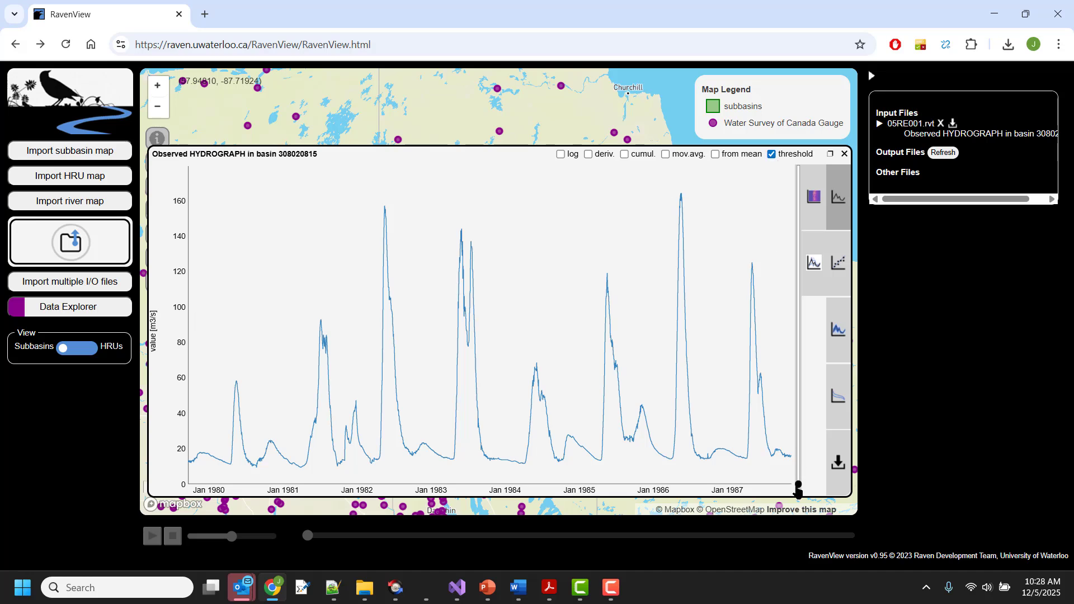
drag(798, 484, 796, 384)
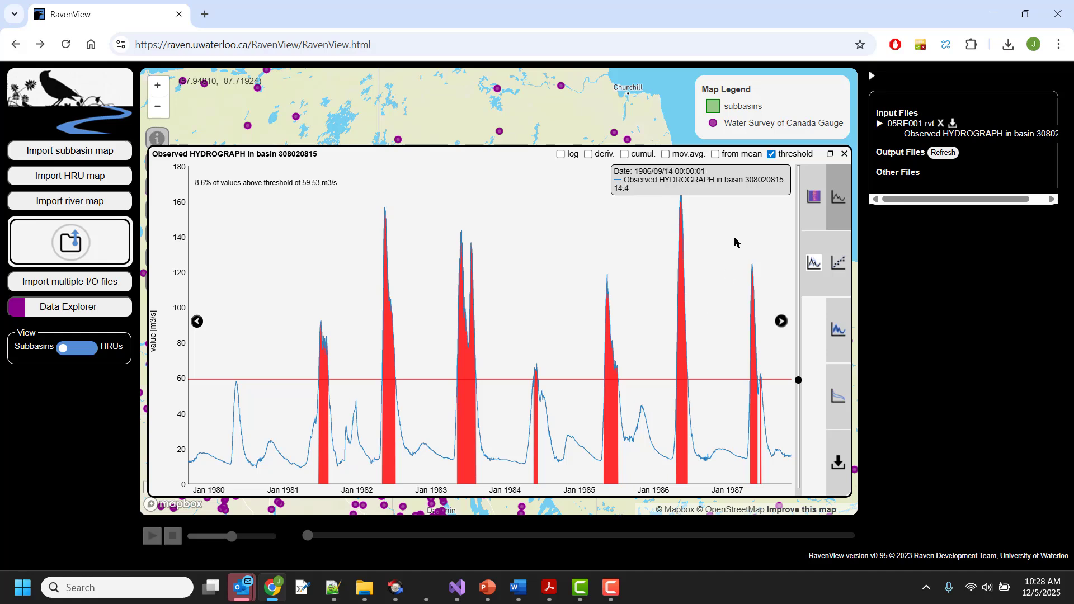
click(772, 154)
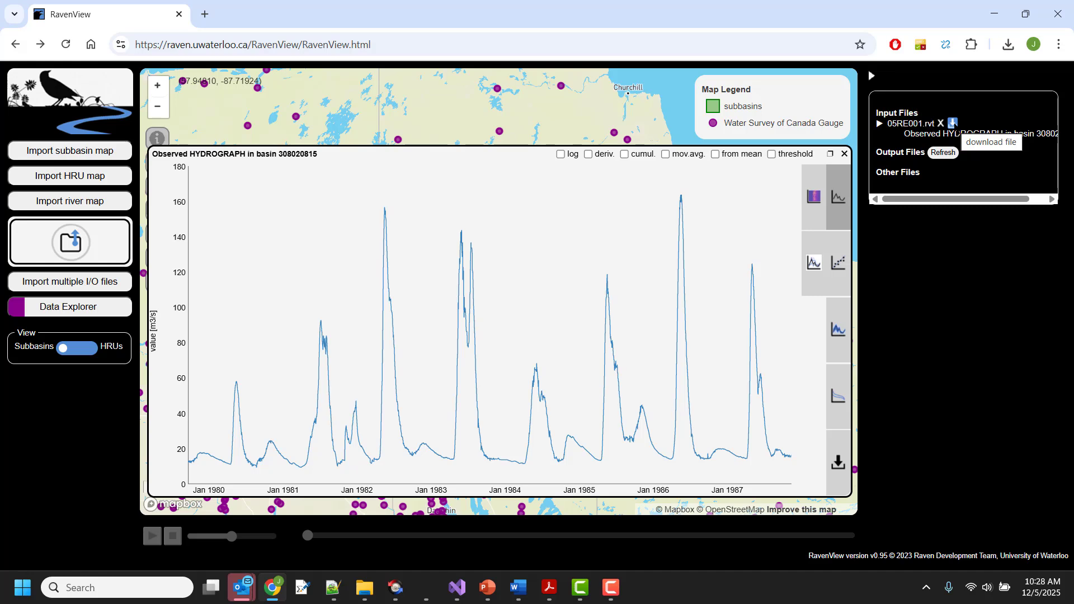
Step: Download the 05RE001.rvt input file
click(952, 123)
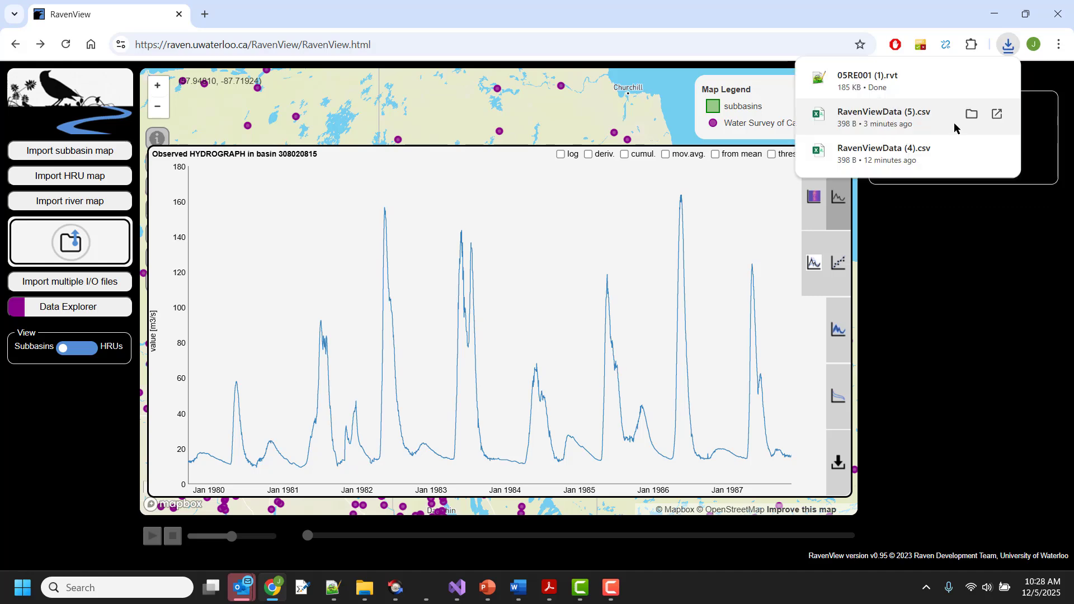